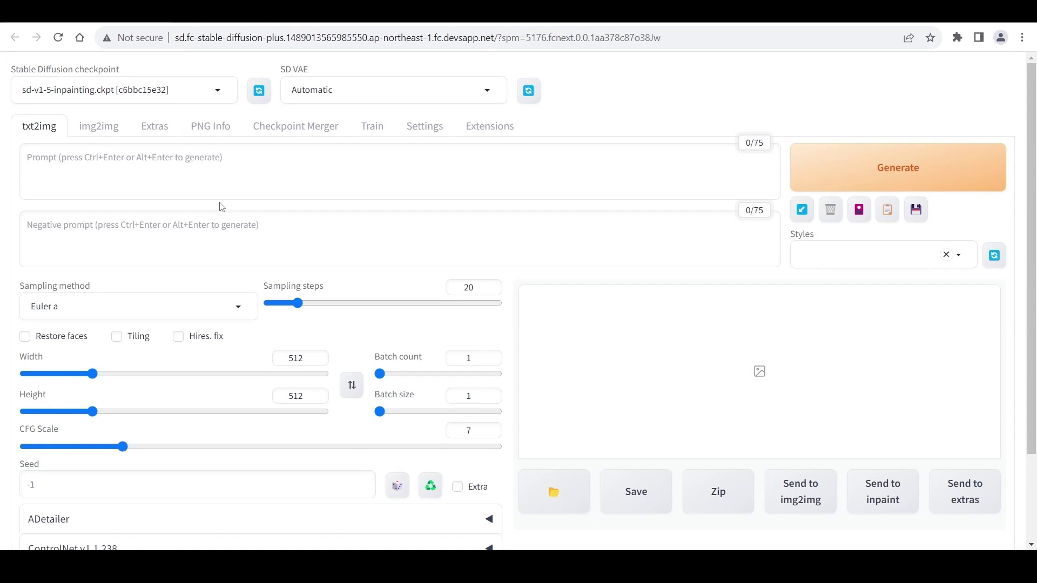
# Switch to img2img and load the onlyrealistic_v30BakedVAE.safetensors checkpoint.
pyautogui.click(91, 137)
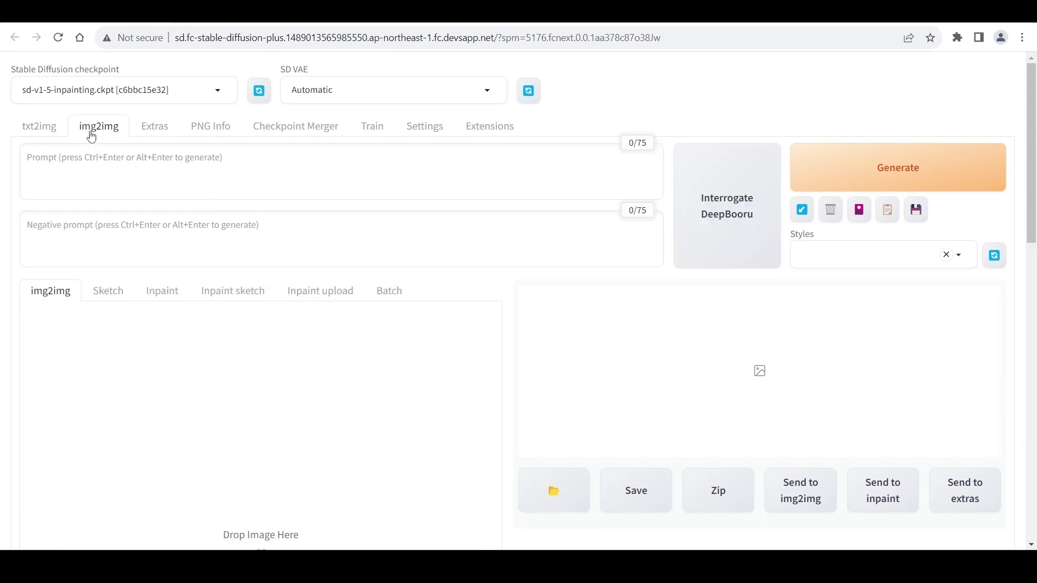
pyautogui.click(218, 96)
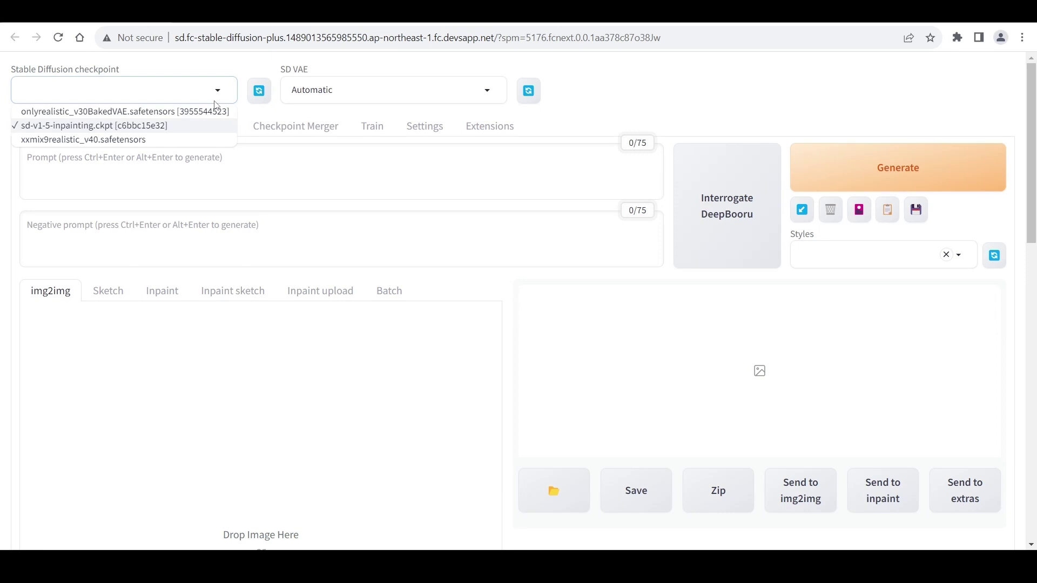
pyautogui.click(212, 111)
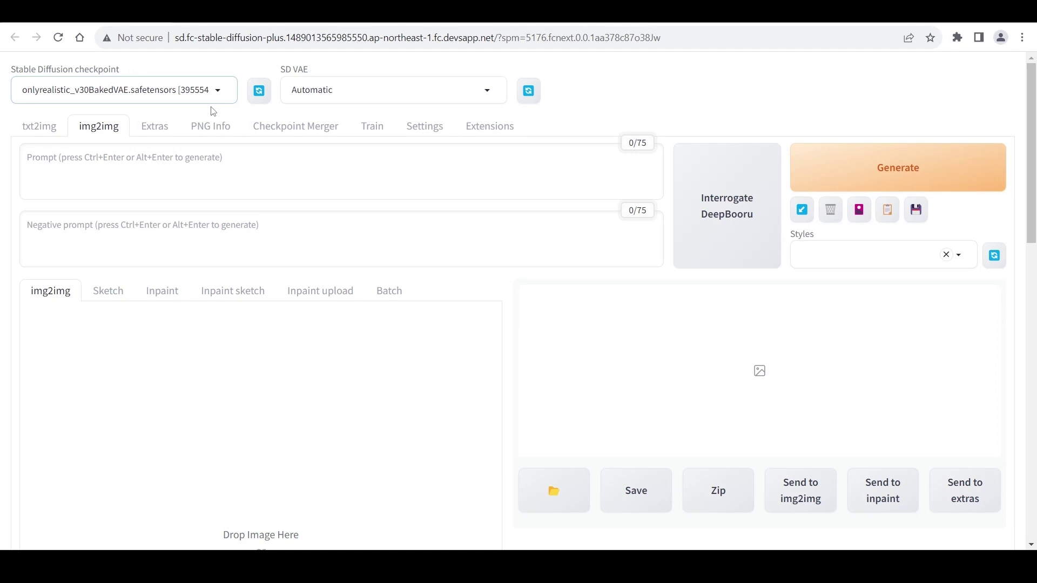
# Load example.webp as the source image and auto-tag it with Interrogate DeepBooru.
pyautogui.click(211, 353)
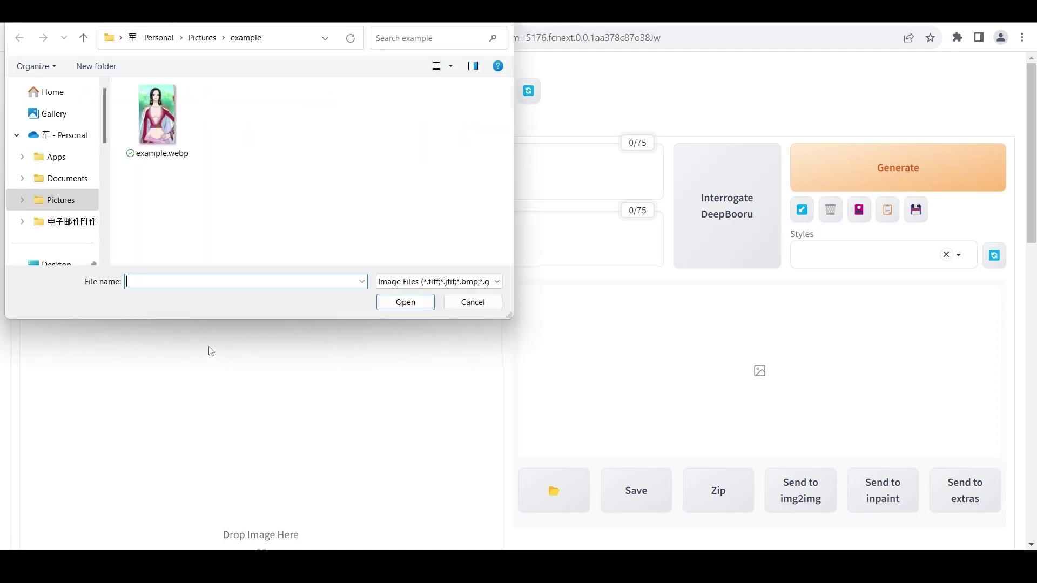
pyautogui.doubleClick(167, 137)
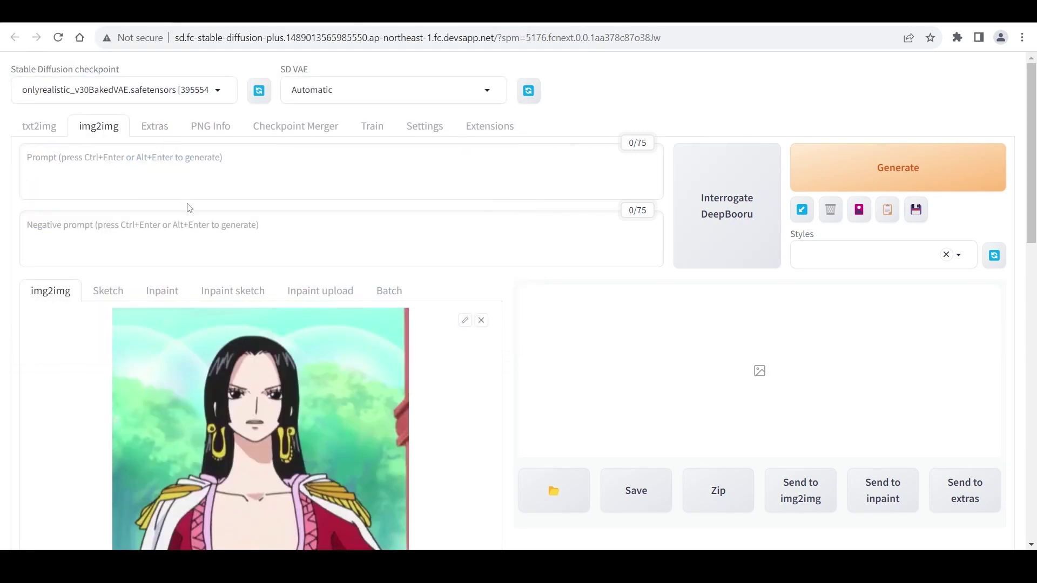
pyautogui.click(728, 214)
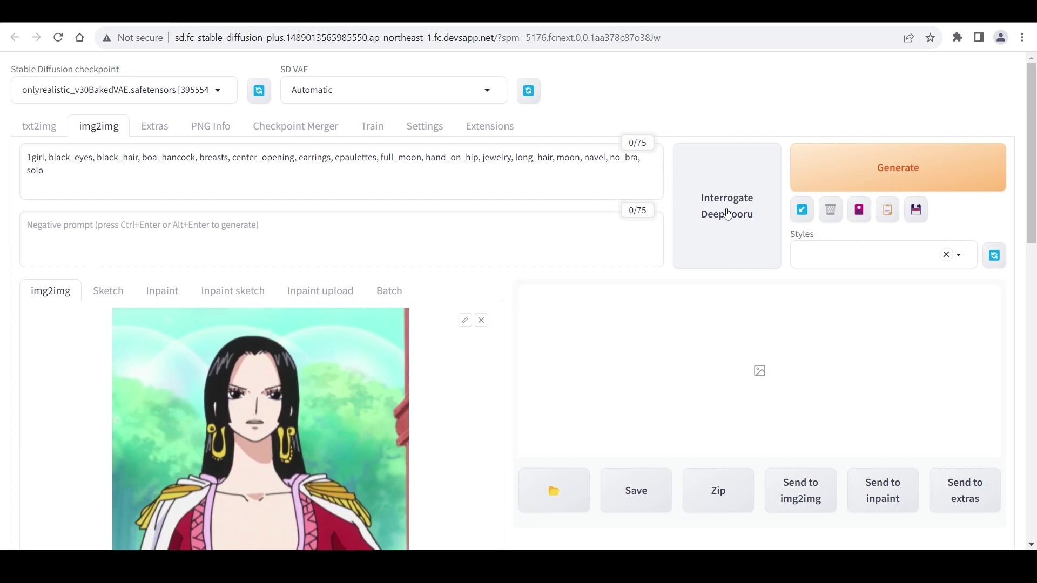
# Append ',realistic' to the end of the generated prompt.
pyautogui.click(353, 188)
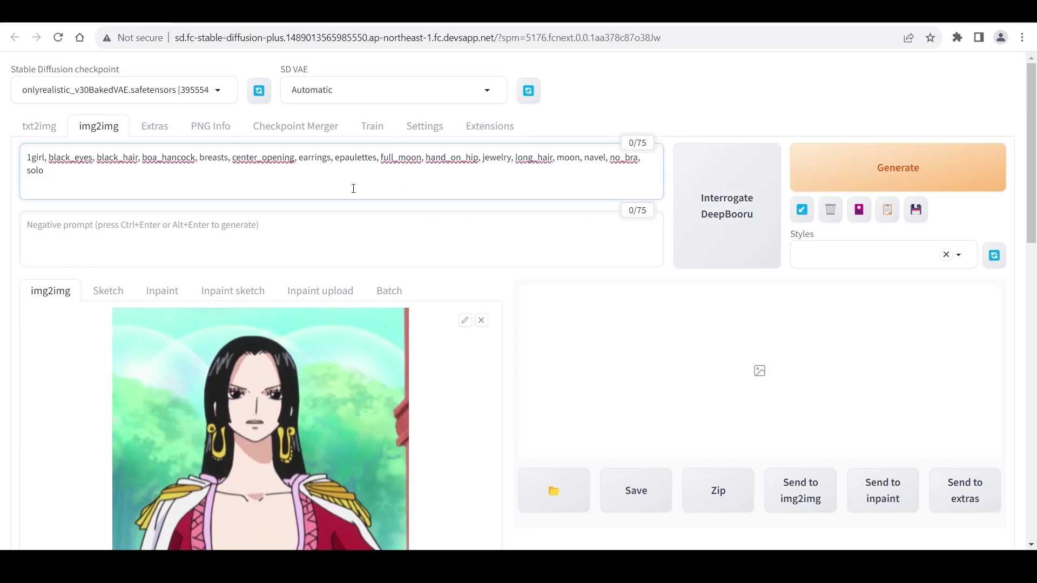
pyautogui.write(',')
pyautogui.write('rea')
pyautogui.write('list')
pyautogui.write('ic')
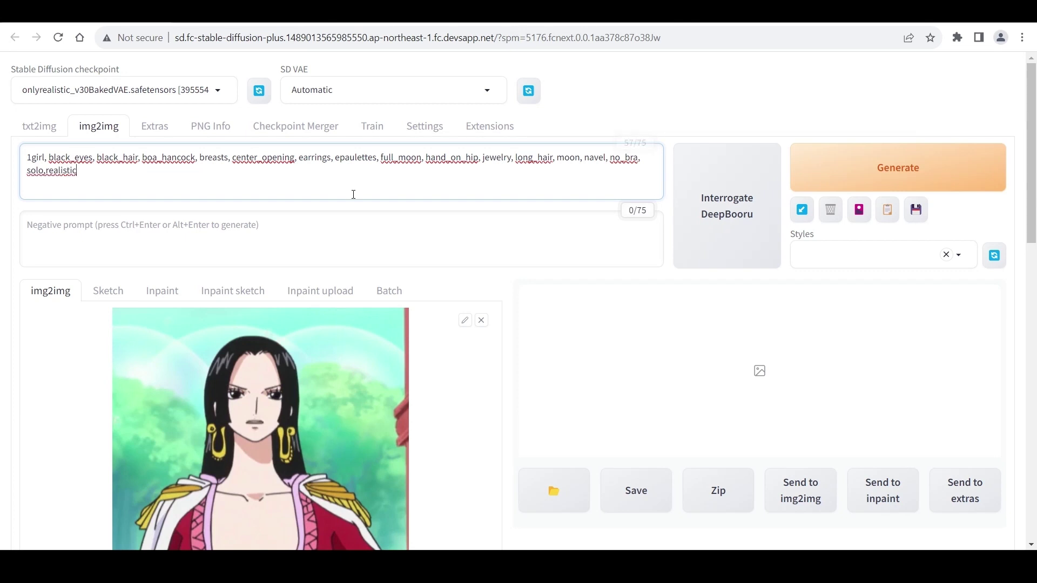
pyautogui.click(356, 209)
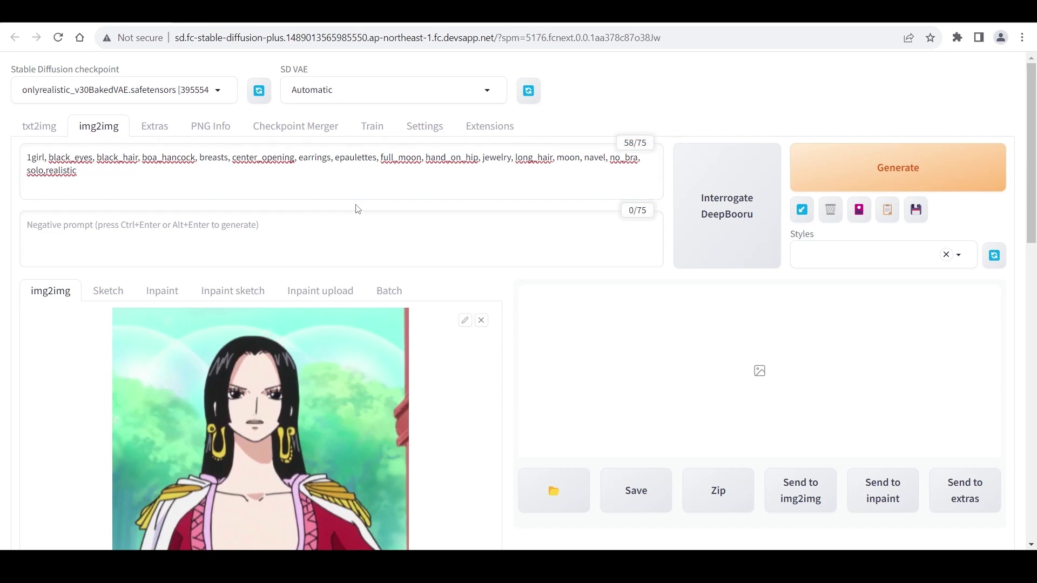
# Set the resize mode to Resize and fill.
pyautogui.scroll(-1, 359, 238)
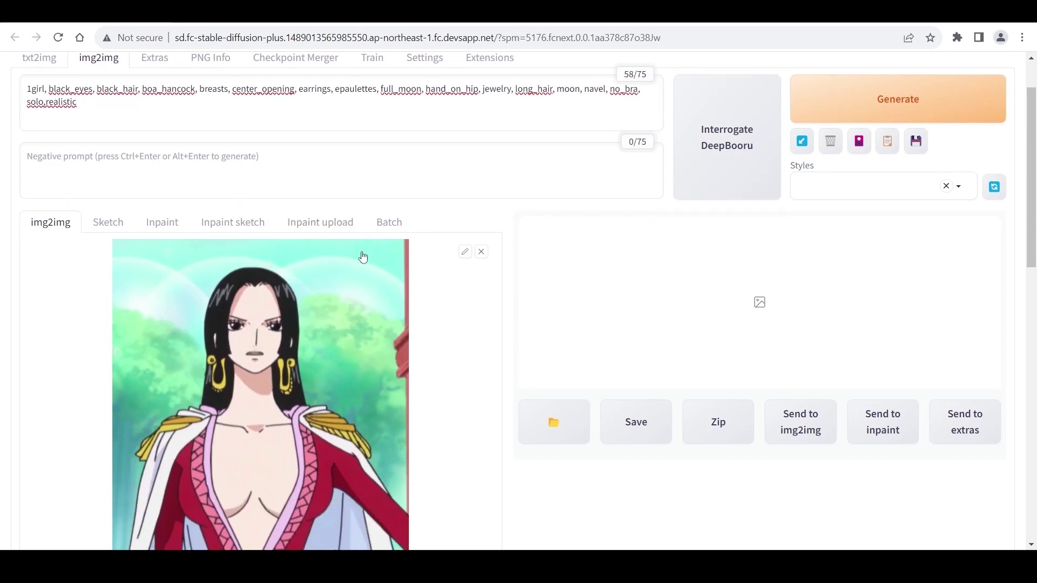
pyautogui.scroll(-1, 361, 257)
pyautogui.scroll(-1, 364, 260)
pyautogui.scroll(-1, 364, 261)
pyautogui.scroll(-1, 364, 261)
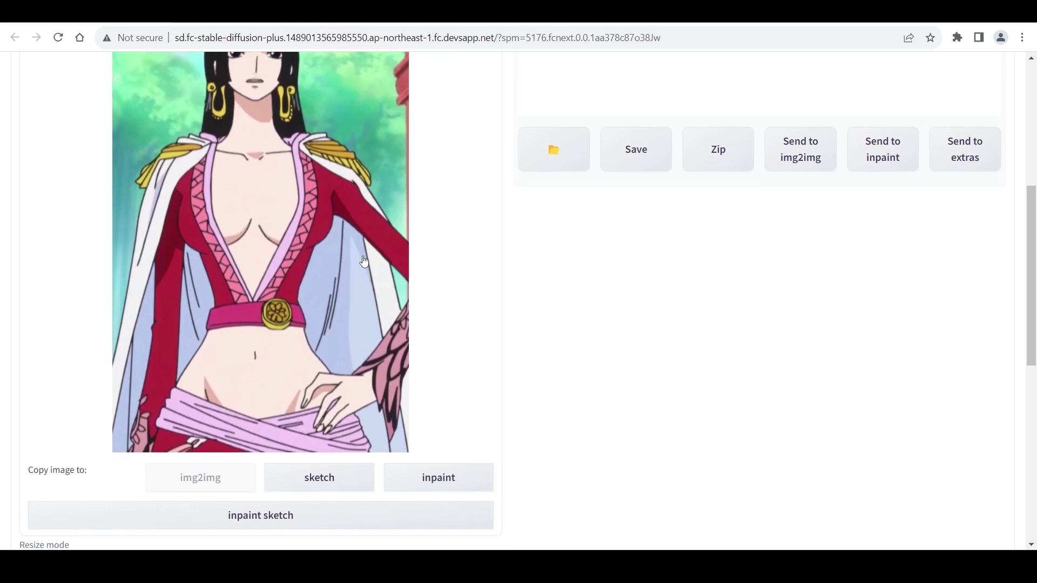
pyautogui.scroll(-1, 364, 262)
pyautogui.scroll(-1, 364, 261)
pyautogui.scroll(-1, 364, 262)
pyautogui.scroll(-1, 364, 261)
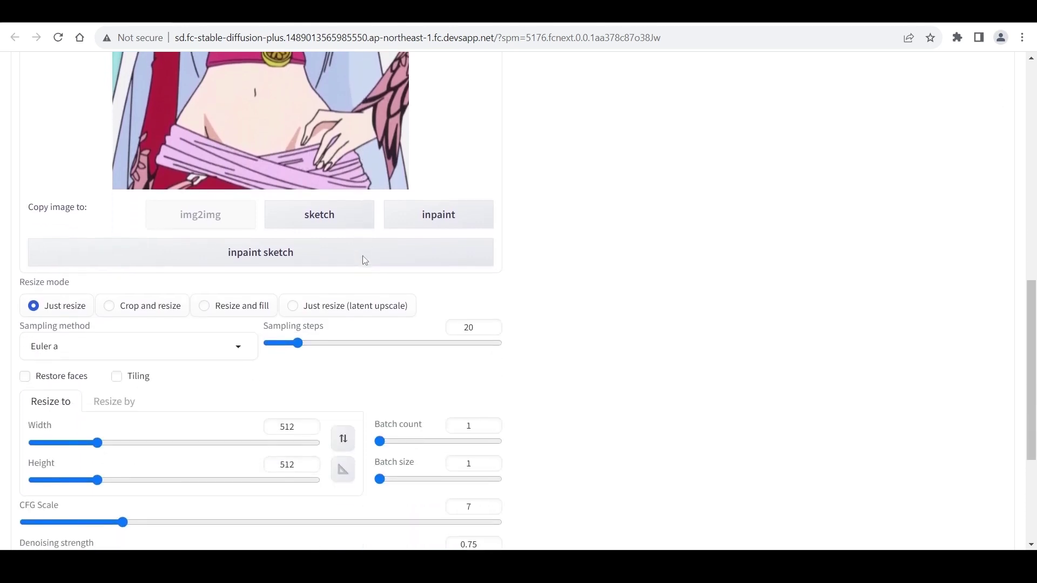
pyautogui.scroll(-1, 364, 261)
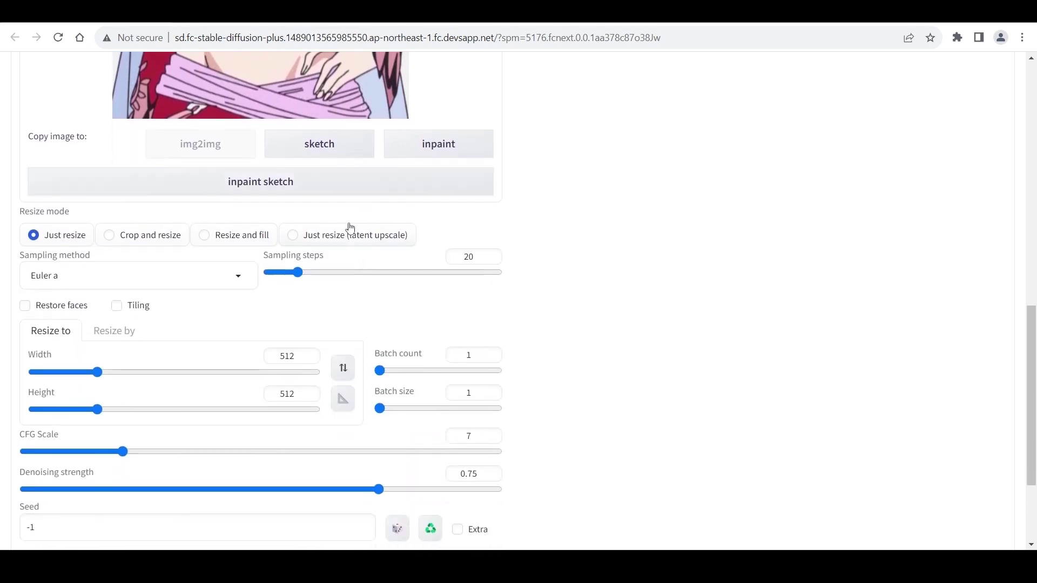
pyautogui.click(240, 241)
# Set the output size to width 600 and height 900.
pyautogui.doubleClick(278, 358)
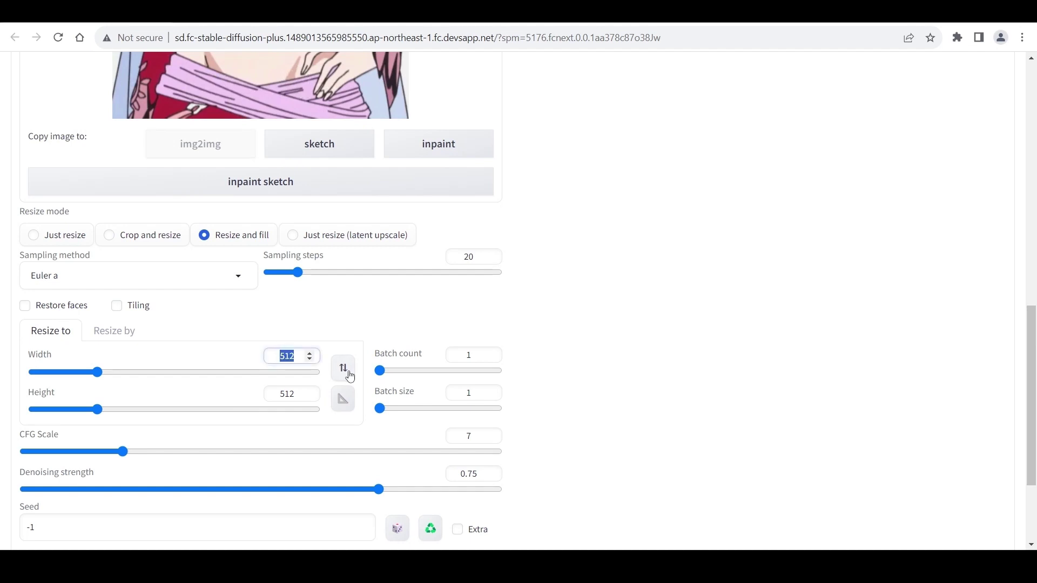
pyautogui.write('60')
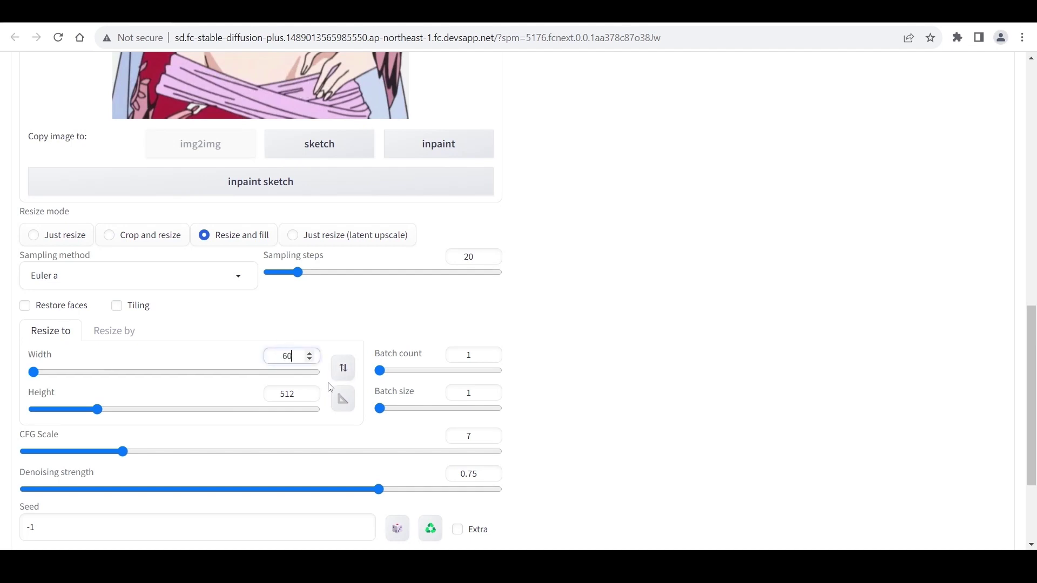
pyautogui.write('0')
pyautogui.click(288, 395)
pyautogui.doubleClick(288, 394)
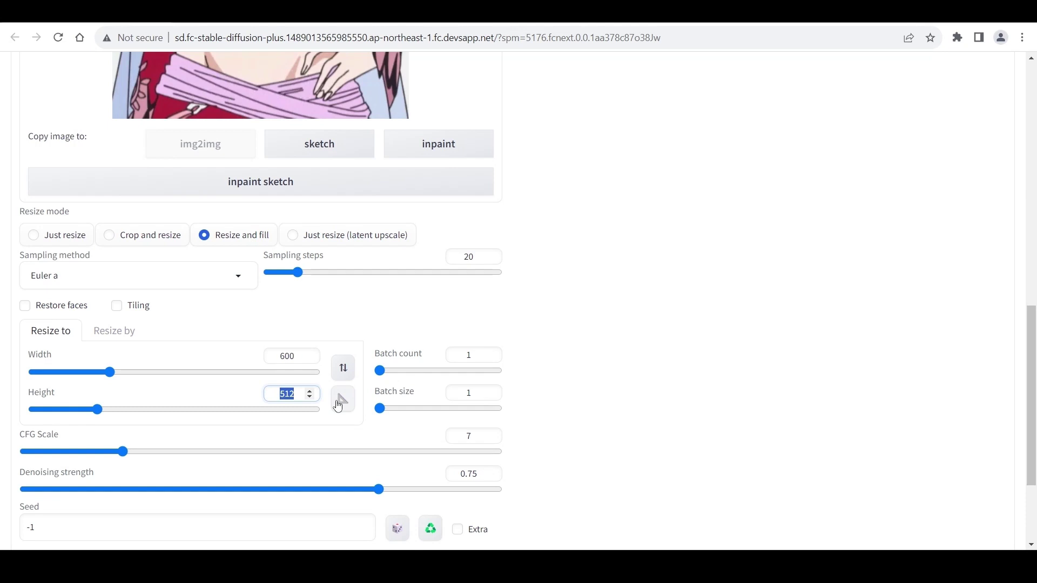
pyautogui.write('9')
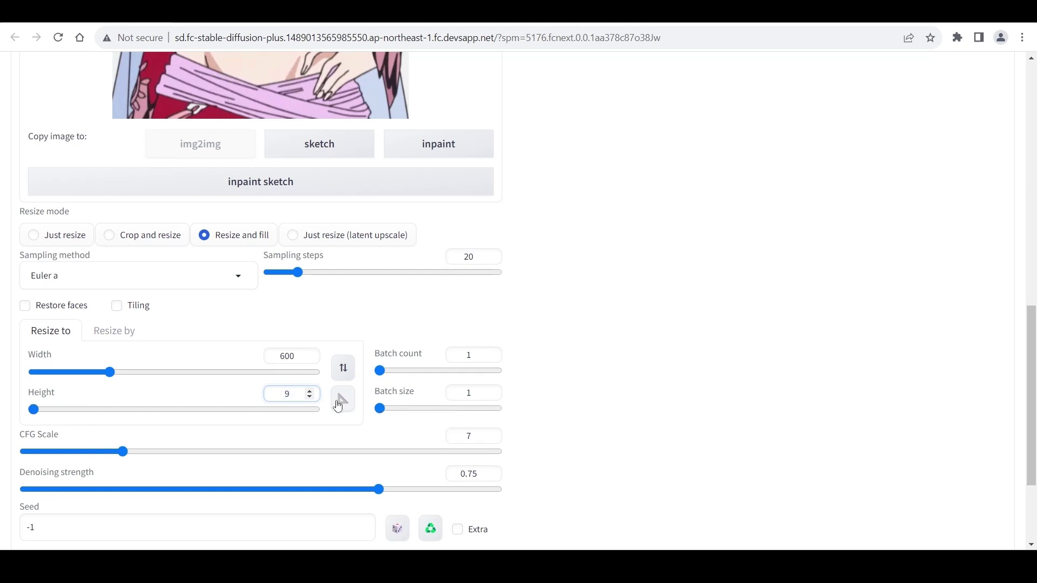
pyautogui.write('00')
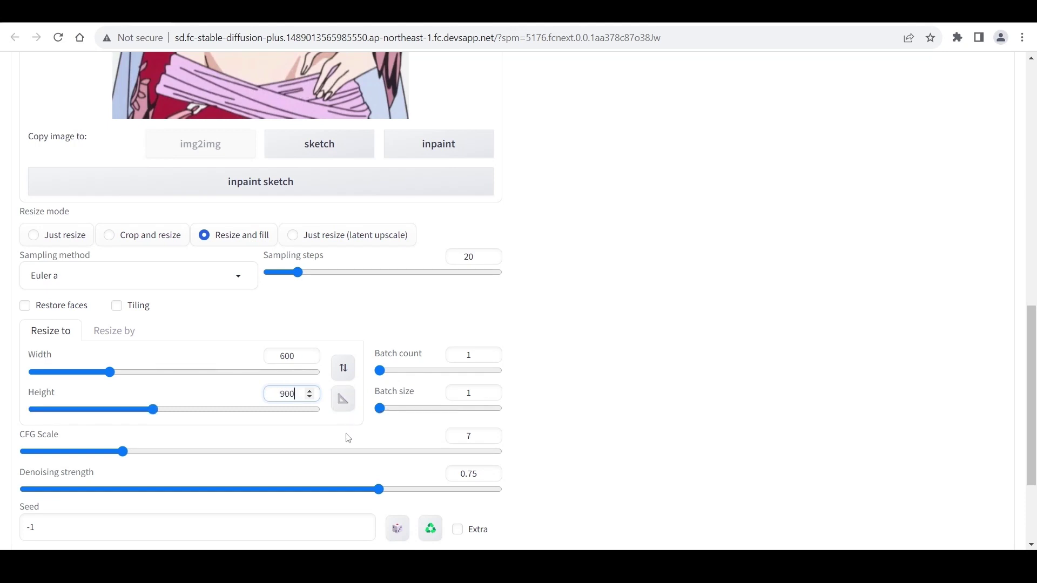
# Confirm height 900 and lower denoising strength from 0.75 to about 0.5.
pyautogui.click(348, 438)
pyautogui.scroll(-1, 348, 437)
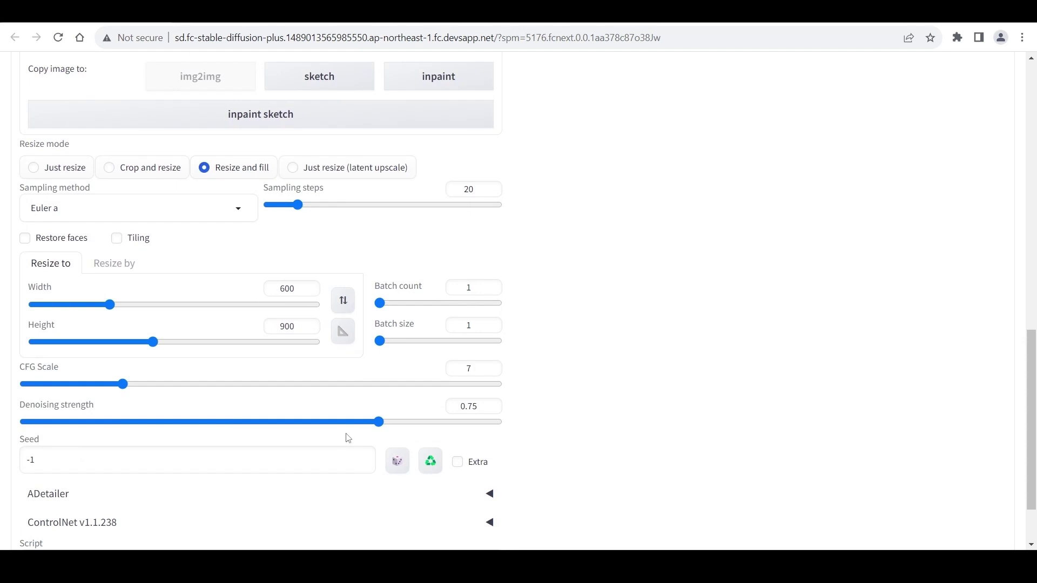
pyautogui.click(479, 408)
pyautogui.press('BackSpace')
pyautogui.press('BackSpace')
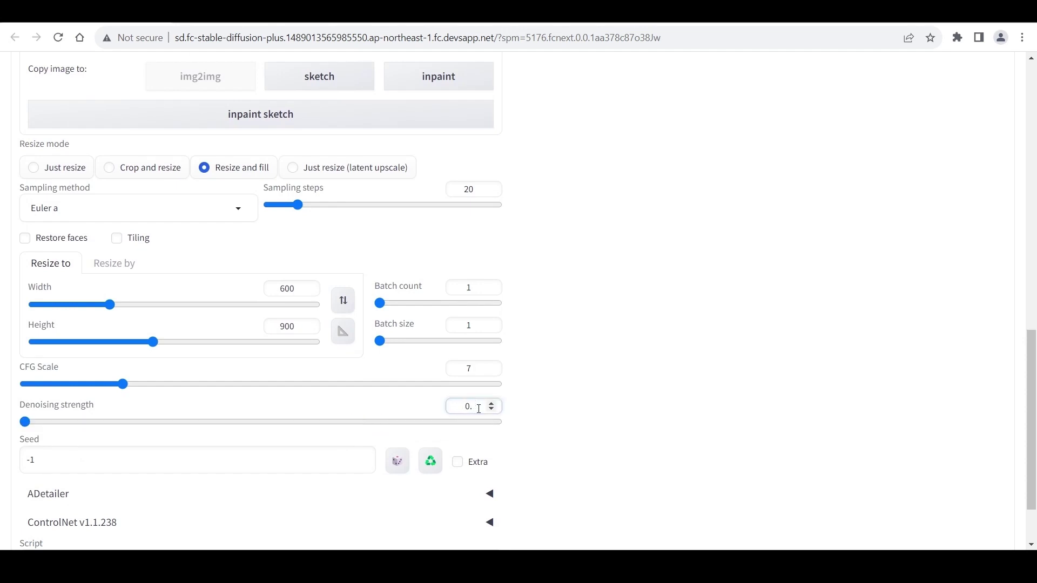
pyautogui.write('5')
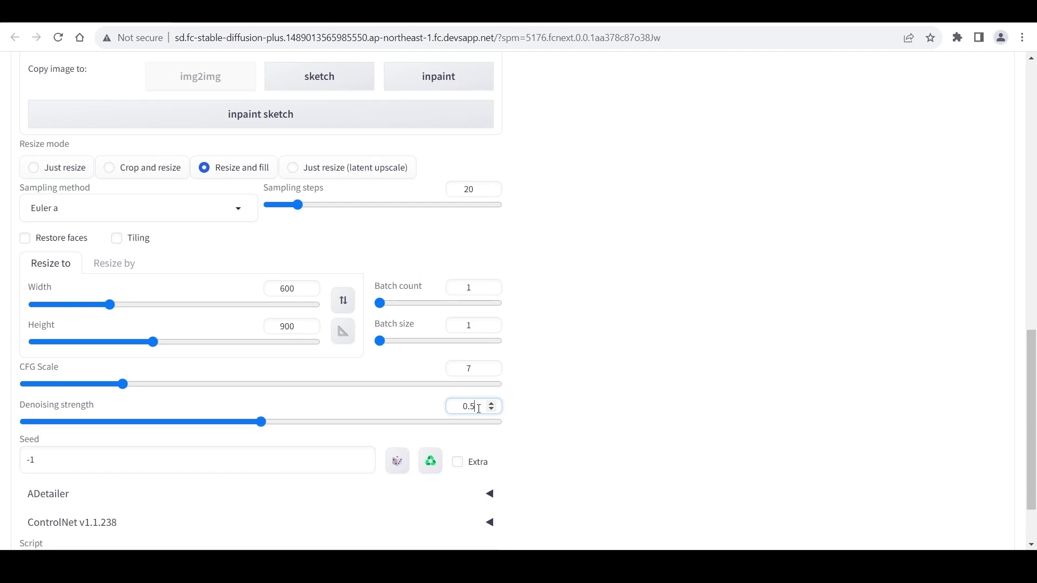
pyautogui.scroll(1, 479, 407)
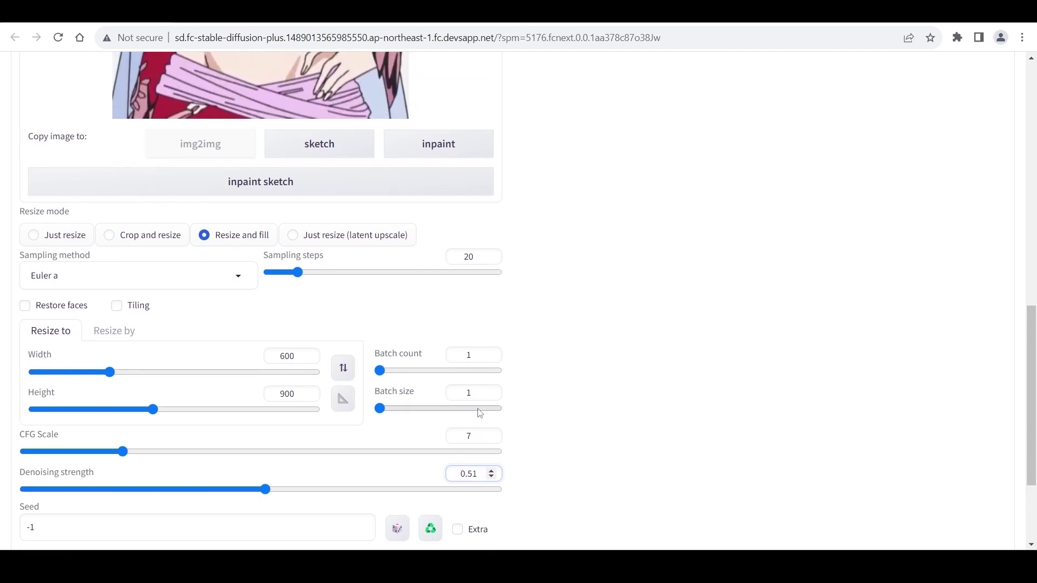
pyautogui.scroll(2, 479, 412)
pyautogui.scroll(1, 480, 413)
pyautogui.scroll(1, 480, 413)
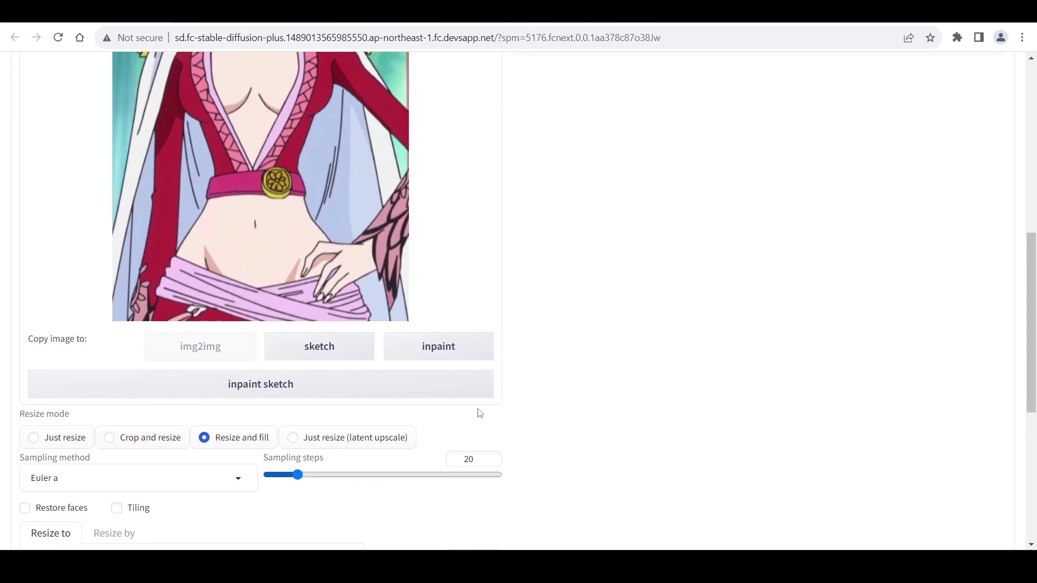
pyautogui.scroll(2, 480, 413)
pyautogui.scroll(2, 479, 413)
pyautogui.scroll(3, 480, 413)
pyautogui.scroll(2, 480, 413)
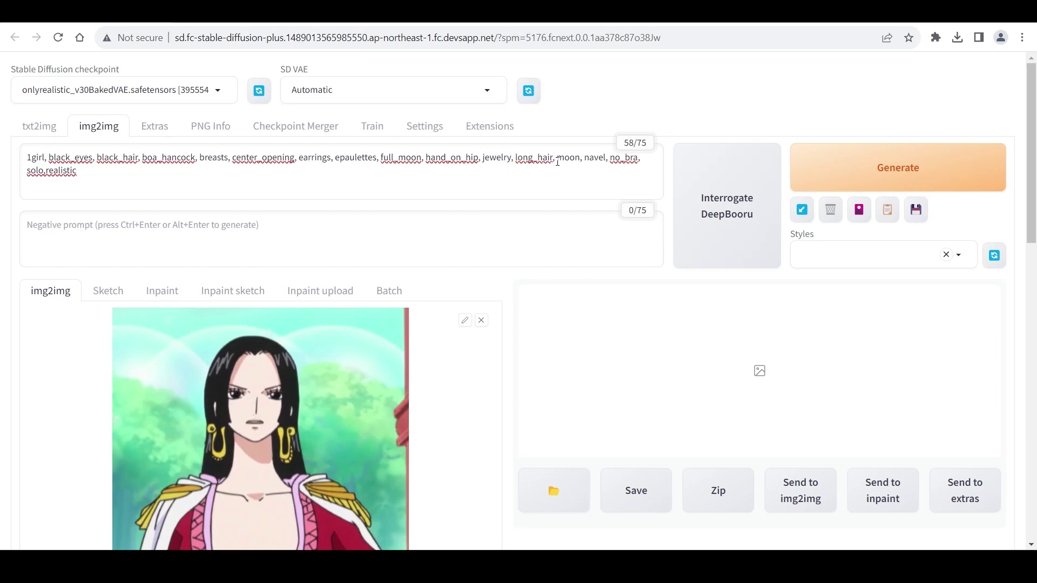
# Remove the 'moon' and 'full_moon' tags from the prompt and generate the image.
pyautogui.moveTo(557, 162); pyautogui.dragTo(583, 163)
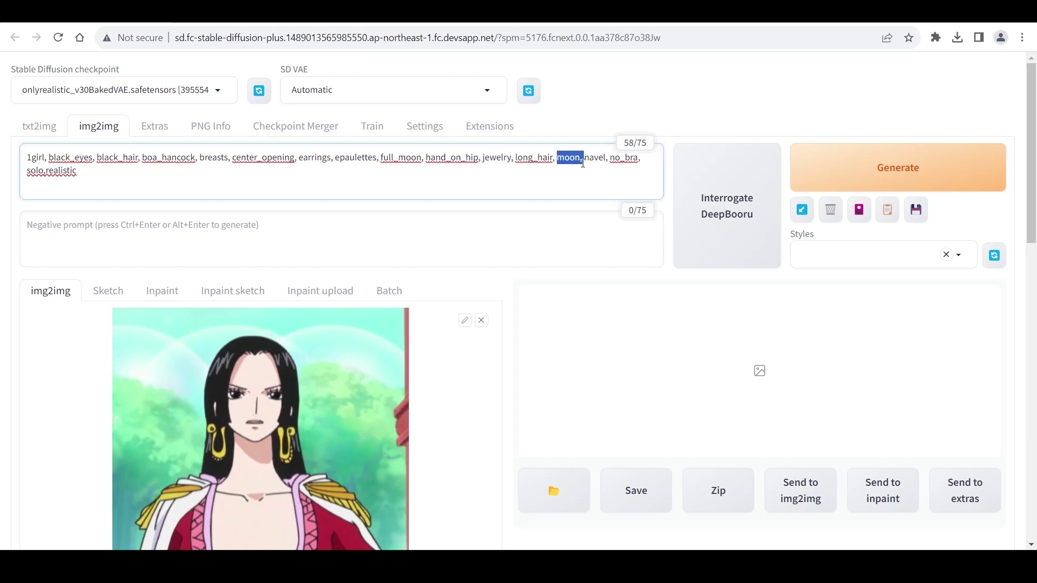
pyautogui.press('BackSpace')
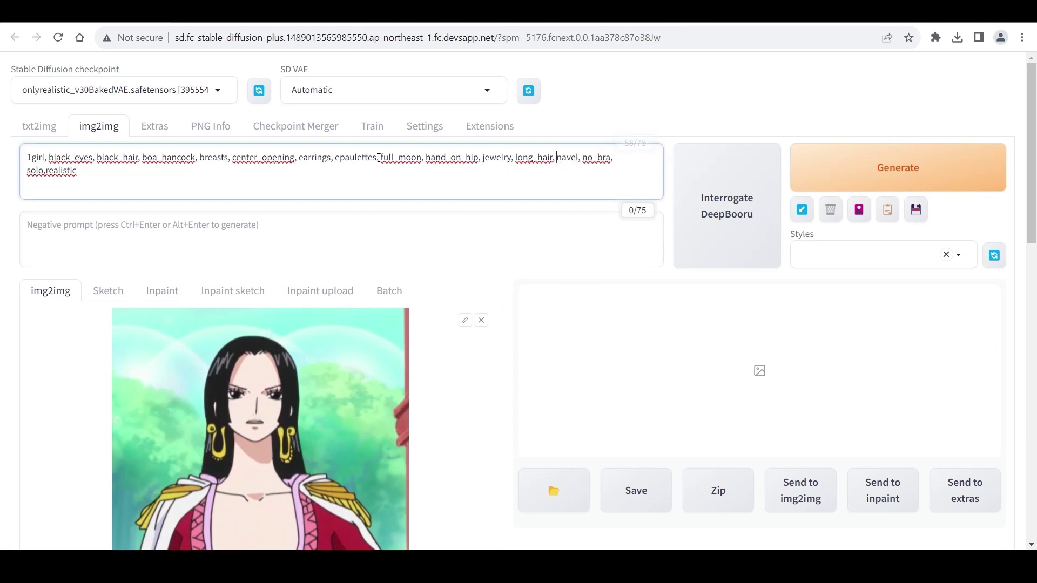
pyautogui.moveTo(381, 158); pyautogui.dragTo(426, 157)
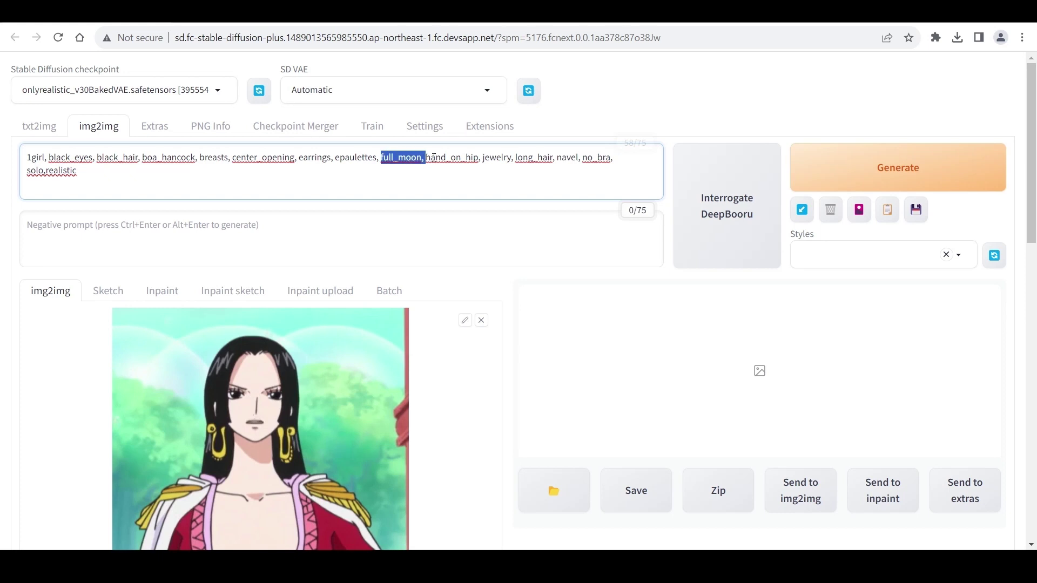
pyautogui.press('BackSpace')
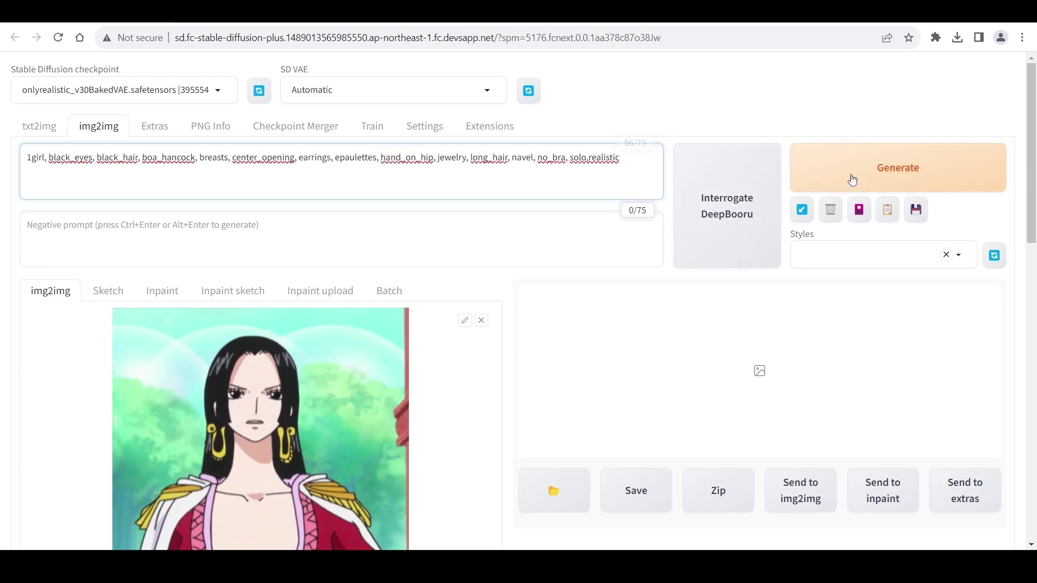
pyautogui.click(852, 180)
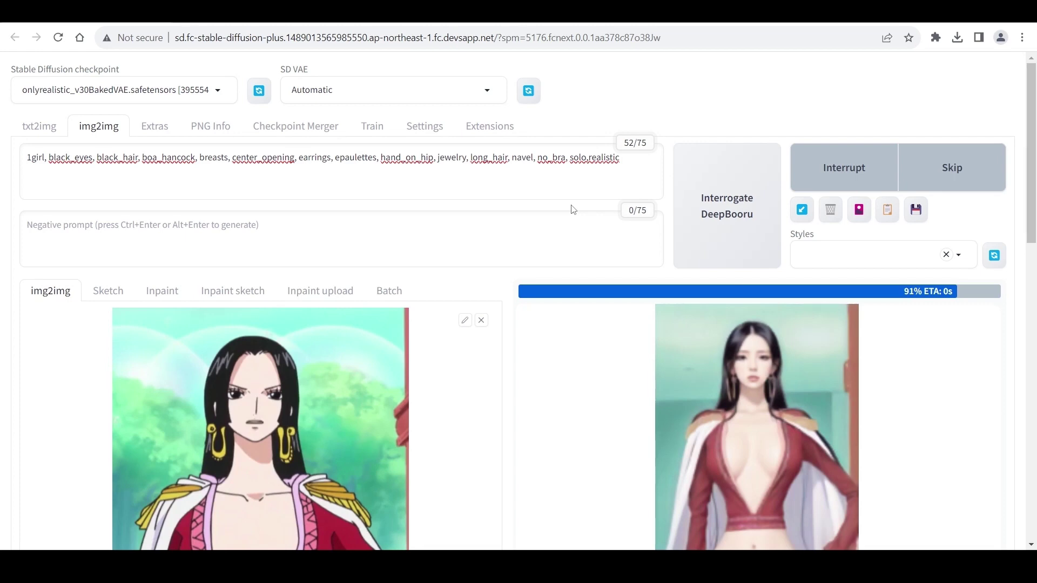
# Open the generated realistic woman image enlarged in the lightbox viewer.
pyautogui.scroll(-5, 566, 320)
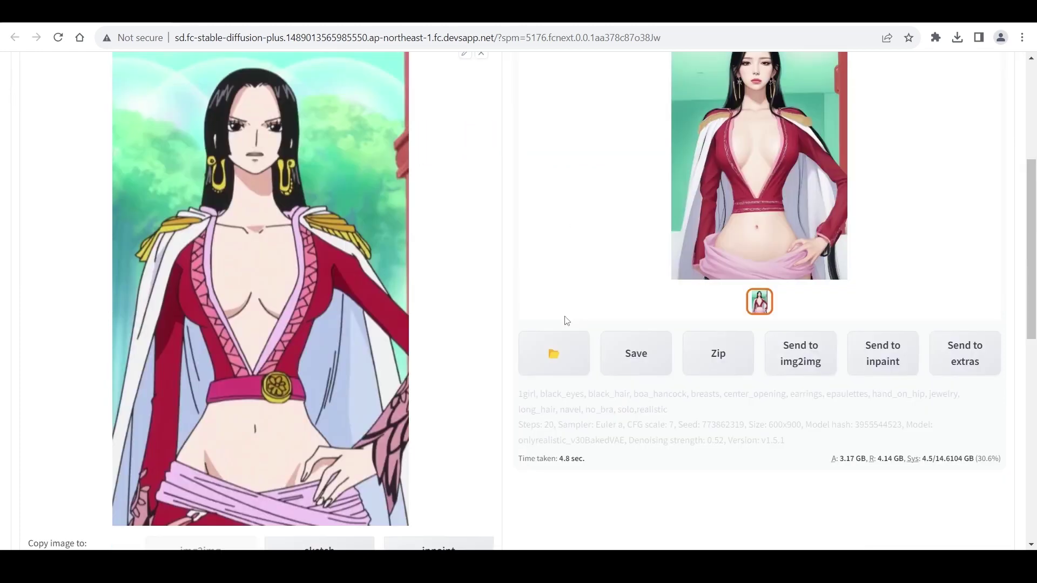
pyautogui.scroll(1, 567, 320)
pyautogui.scroll(1, 567, 322)
pyautogui.scroll(1, 567, 322)
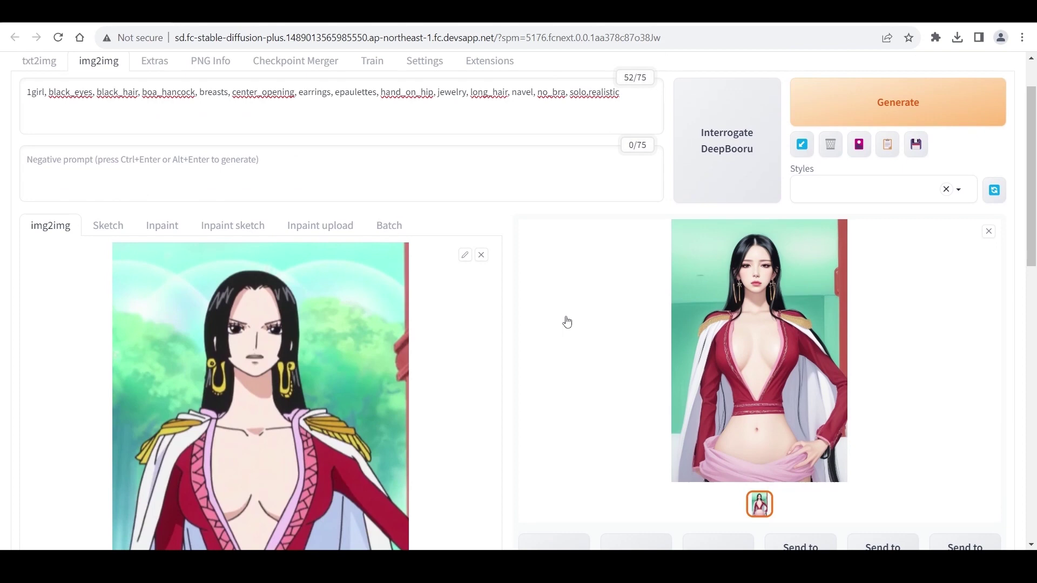
pyautogui.click(762, 365)
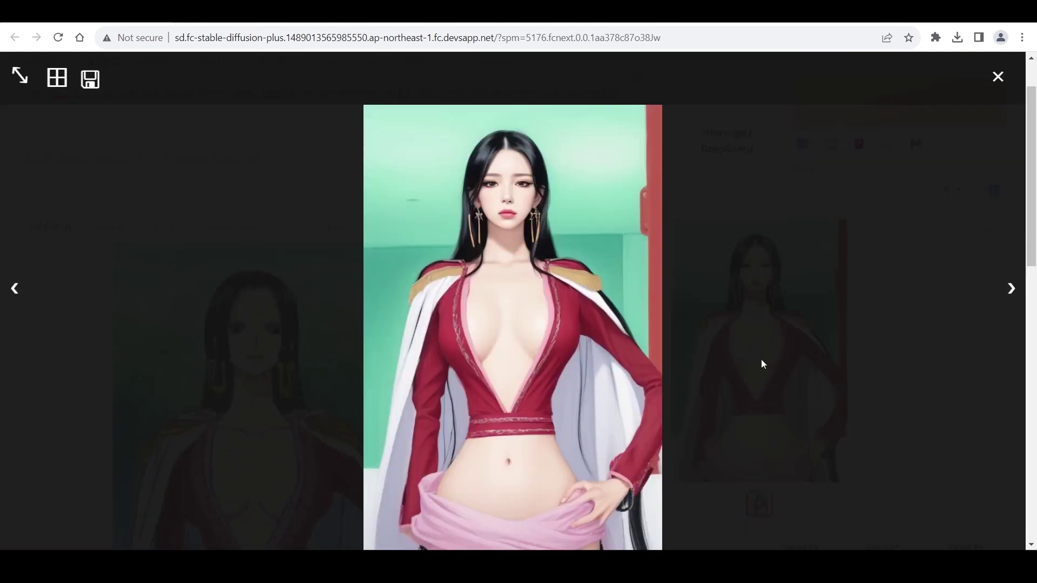
pyautogui.scroll(1, 763, 364)
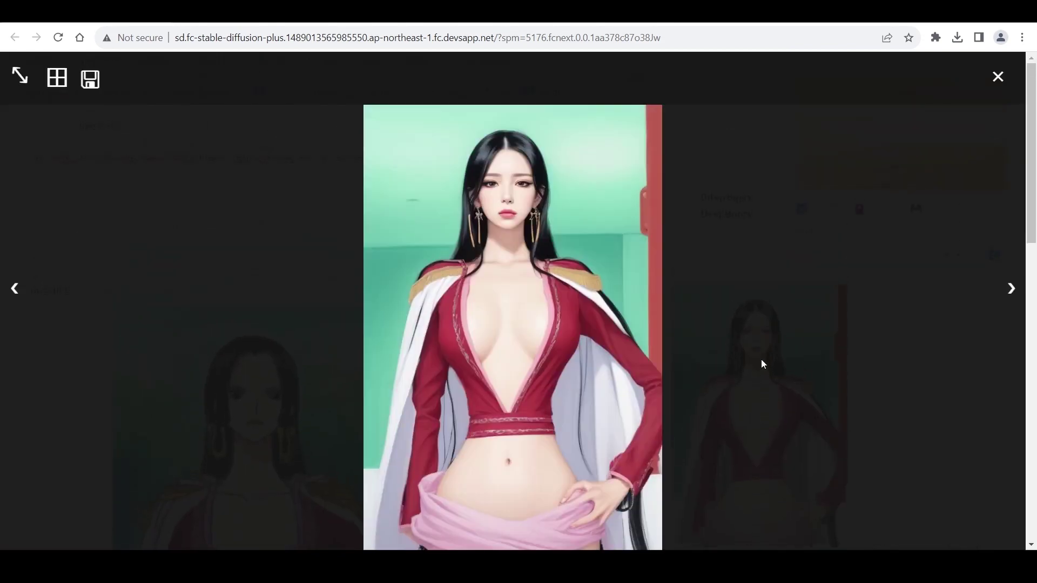